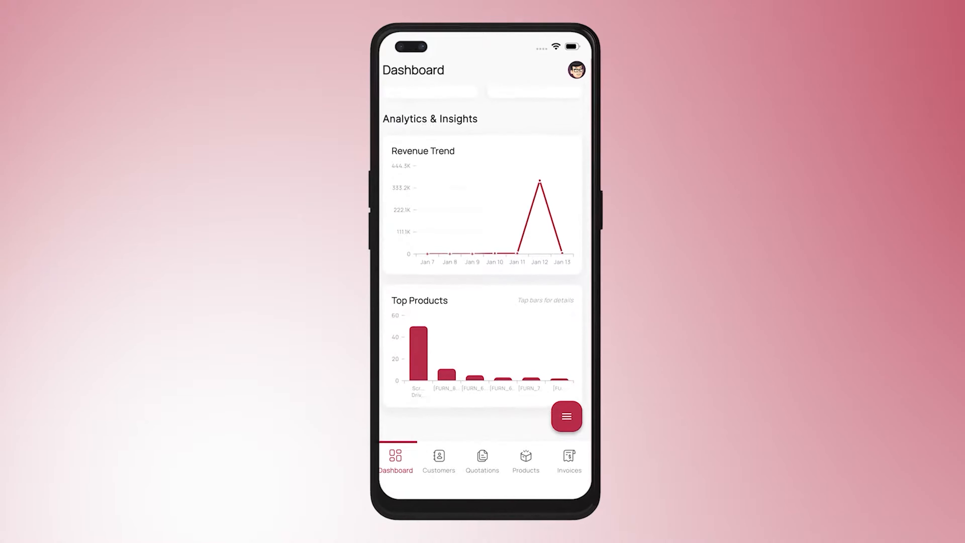
- View the Top Products chart details for Screw Driver and Office Lamp on the mobile dashboard
{"action": "left_click", "coordinate": [419, 354]}
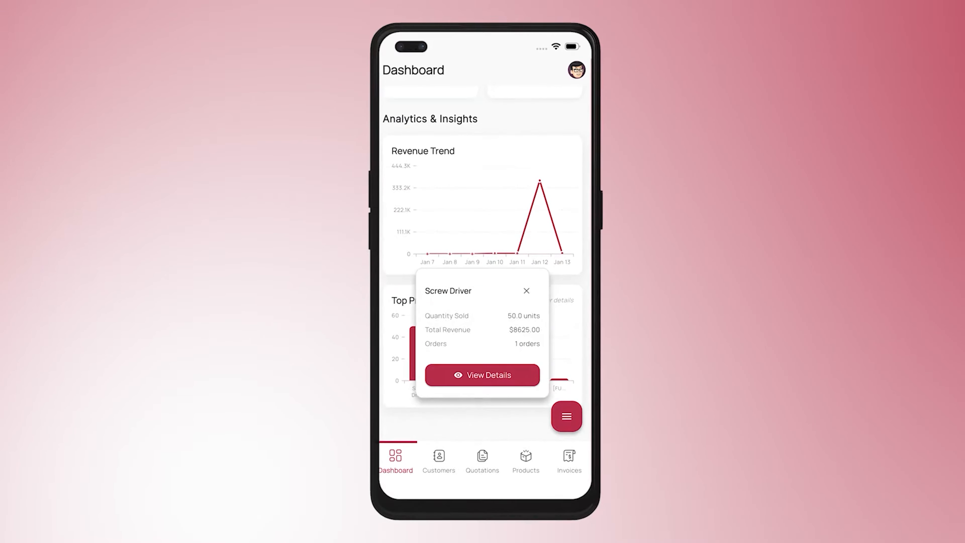
{"action": "left_click", "coordinate": [526, 290]}
{"action": "left_click", "coordinate": [447, 374]}
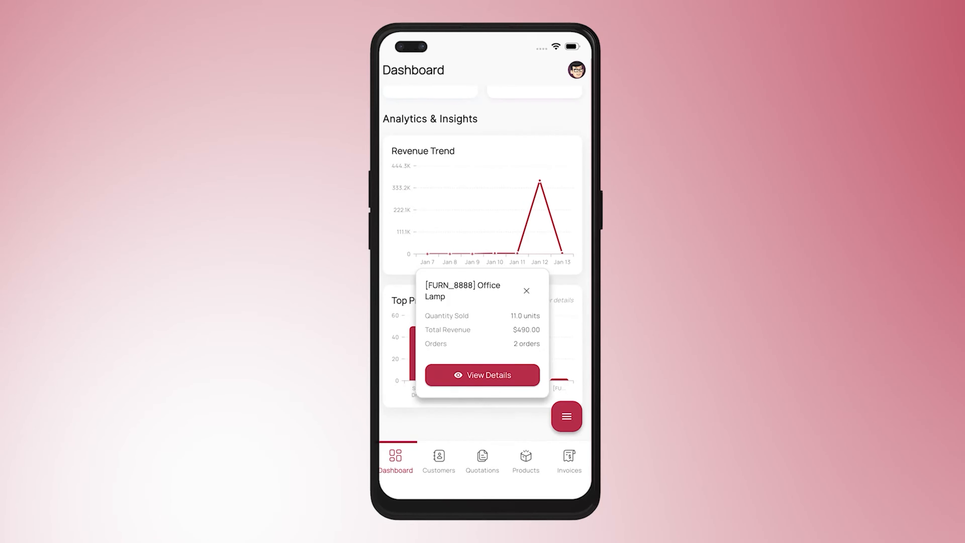
{"action": "left_click", "coordinate": [527, 291]}
{"action": "scroll", "coordinate": [483, 263], "scroll_direction": "up", "scroll_amount": 18}
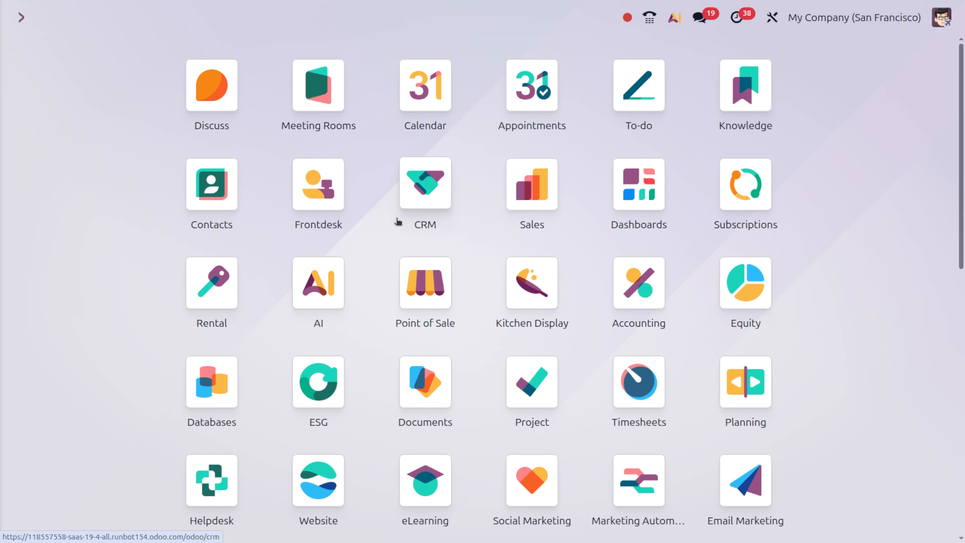
- Switch to Odoo Sales and start a new blank quotation without a template
{"action": "type", "text": "sa"}
{"action": "key", "text": "Return"}
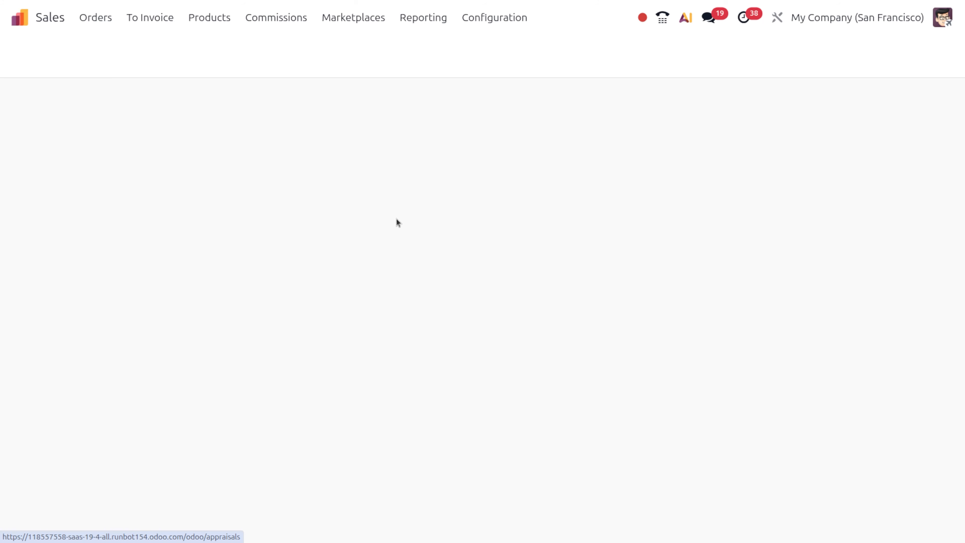
{"action": "left_click", "coordinate": [36, 53]}
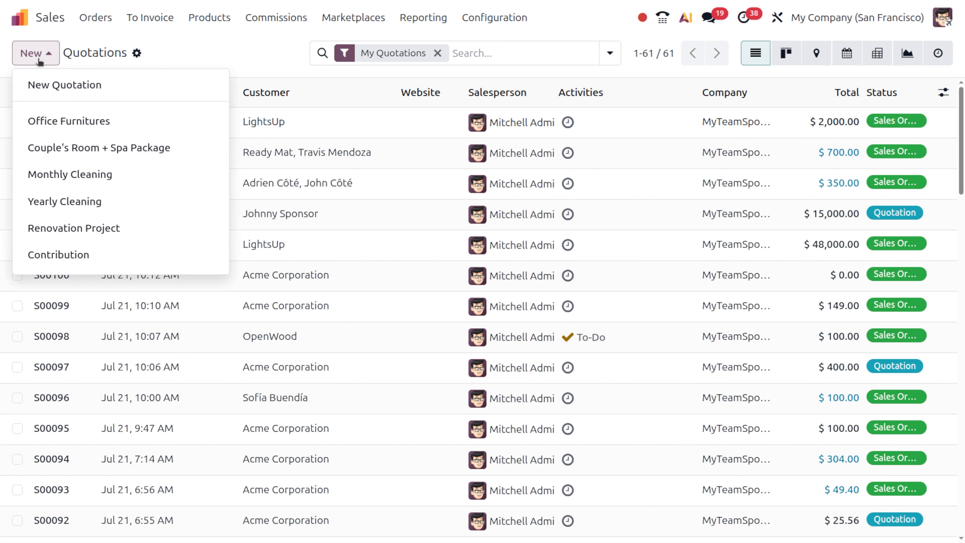
{"action": "left_click", "coordinate": [56, 86]}
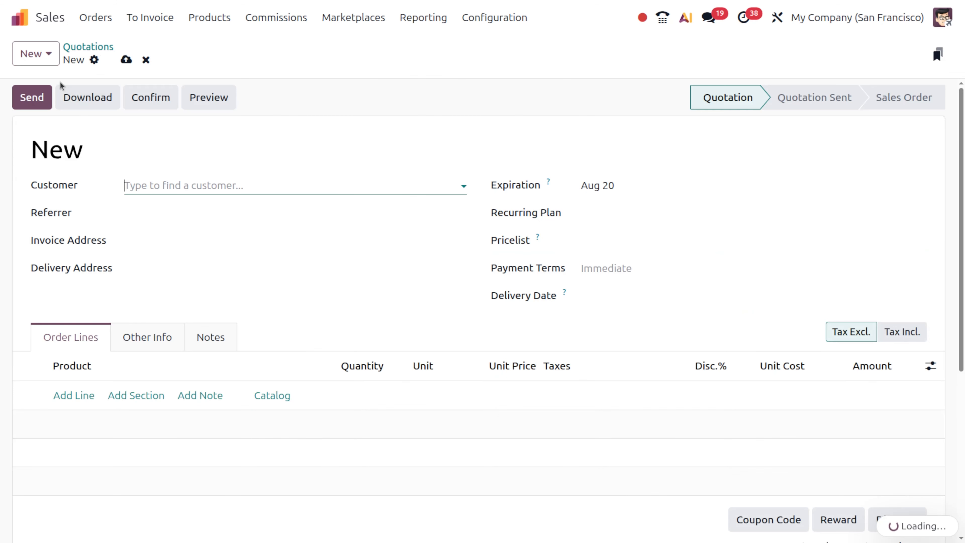
- Set the quotation's customer to OpenWood and add Camera Services as an order line
{"action": "left_click", "coordinate": [158, 187]}
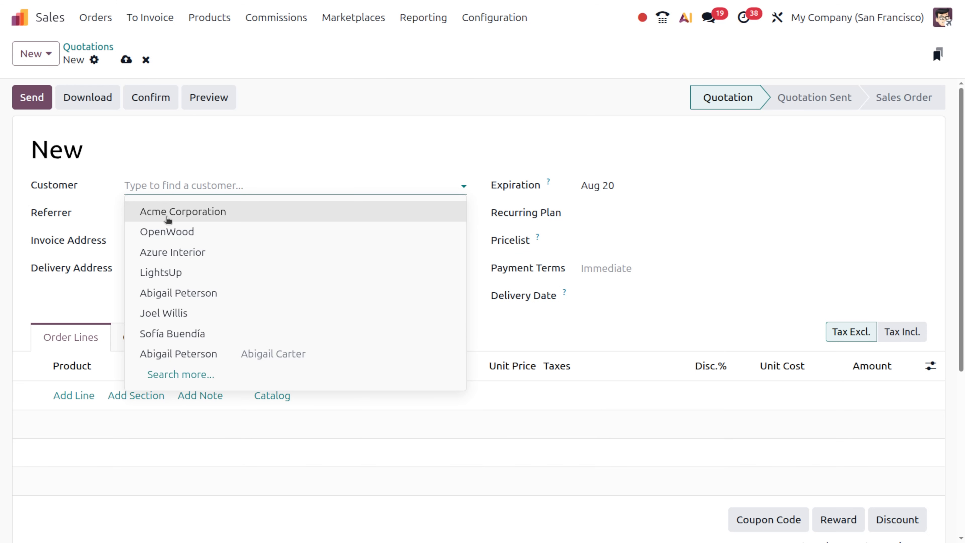
{"action": "left_click", "coordinate": [170, 230]}
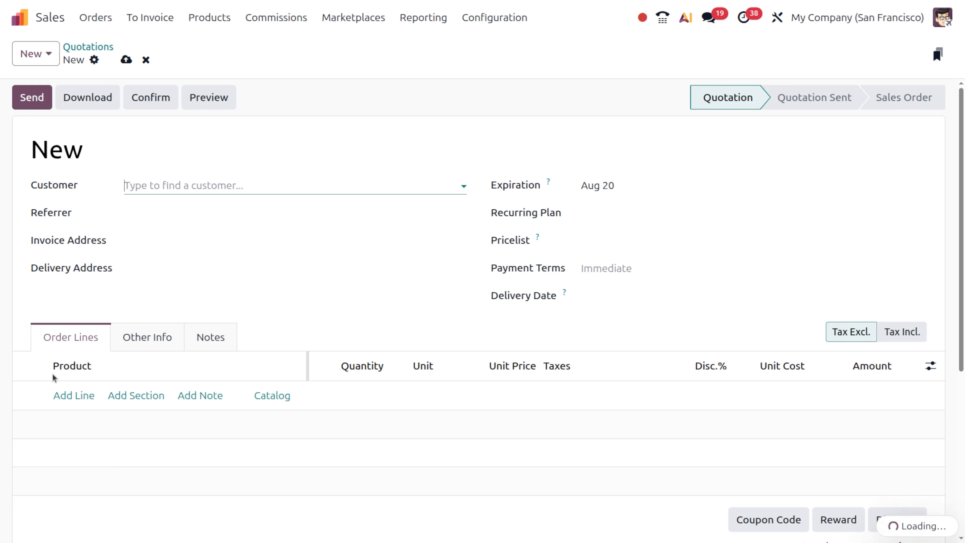
{"action": "left_click", "coordinate": [72, 416]}
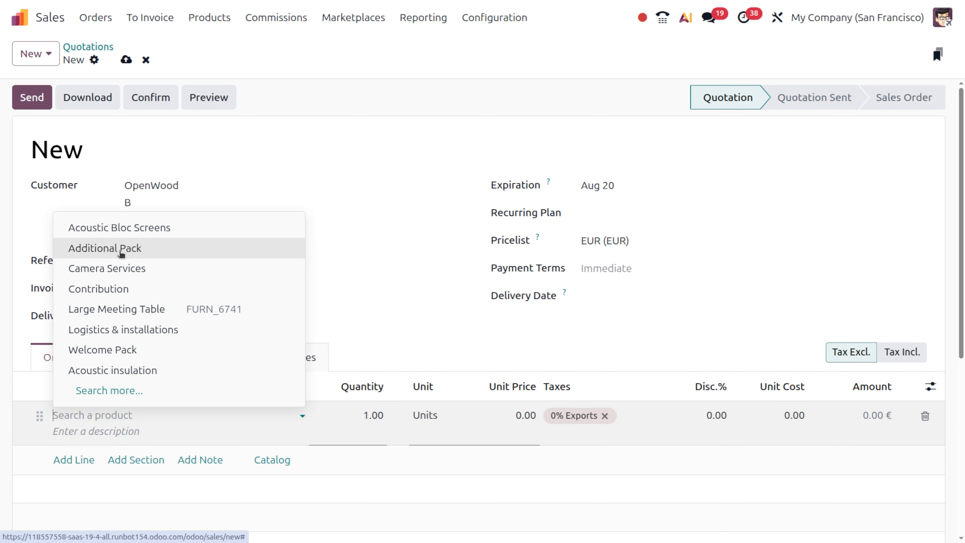
{"action": "left_click", "coordinate": [125, 265]}
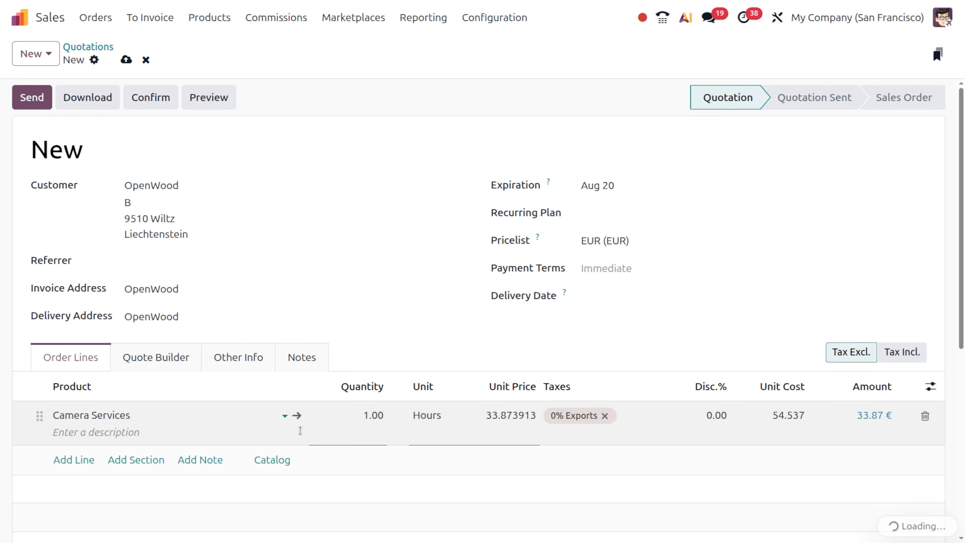
- Open the Camera Services product from its order line and review its sales, subscription and general settings
{"action": "left_click", "coordinate": [297, 416]}
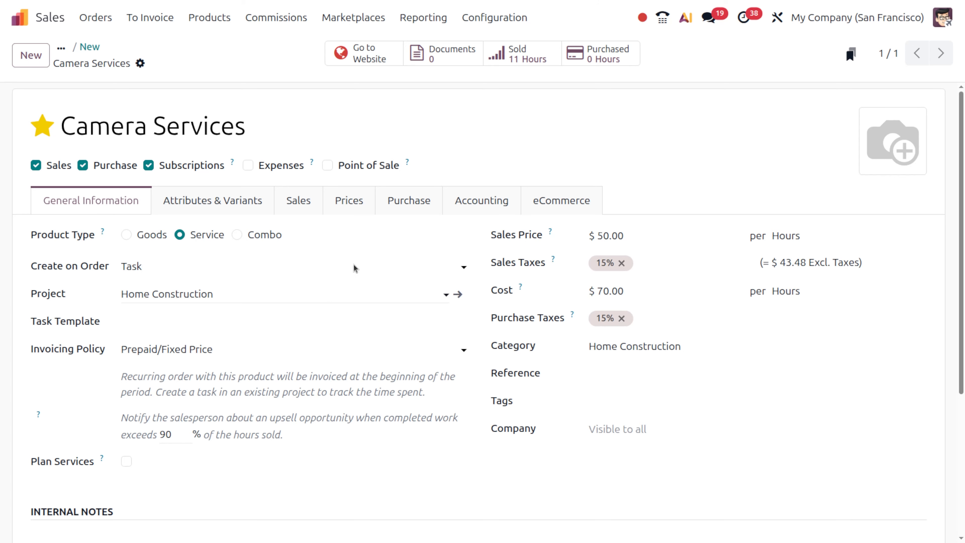
{"action": "left_click", "coordinate": [297, 201]}
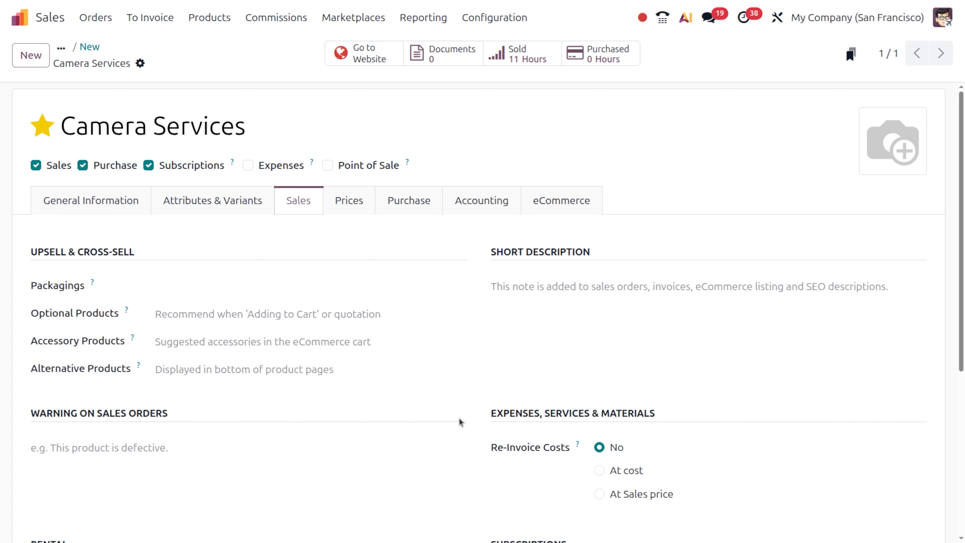
{"action": "scroll", "coordinate": [459, 417], "scroll_direction": "down", "scroll_amount": 5}
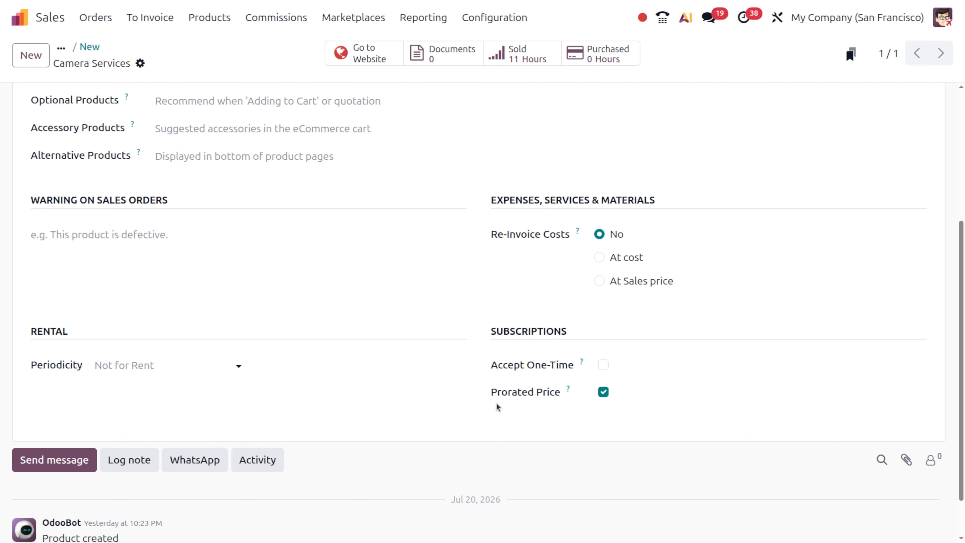
{"action": "mouse_move", "coordinate": [570, 390]}
{"action": "scroll", "coordinate": [271, 333], "scroll_direction": "up", "scroll_amount": 5}
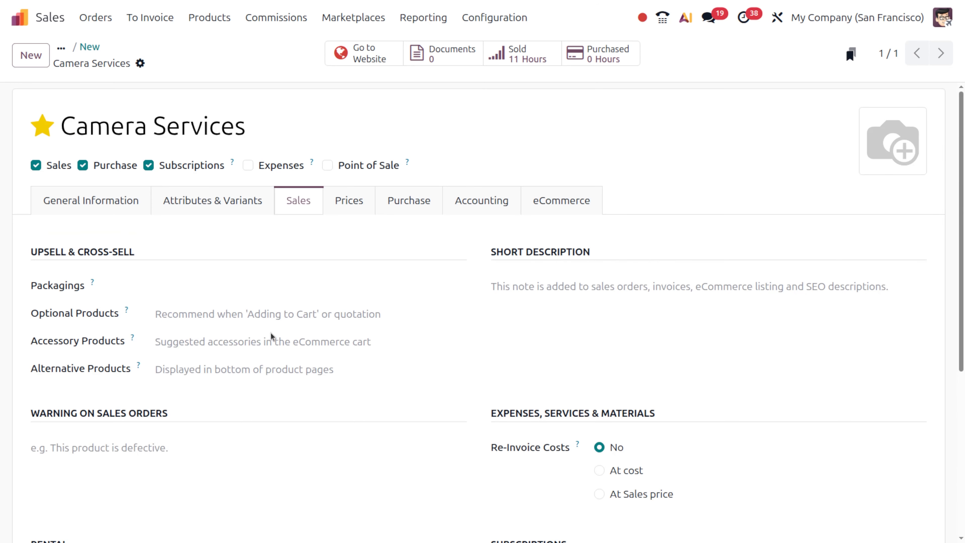
{"action": "left_click", "coordinate": [87, 199]}
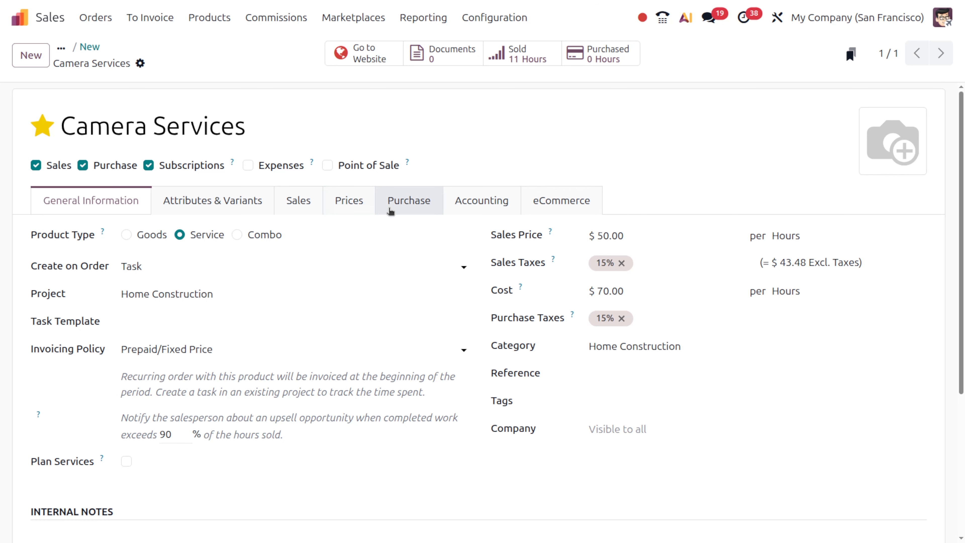
- Set the minimum quantity to 1 on the Monthly, Yearly and 6 Months prices, save the product and return to the quotation
{"action": "left_click", "coordinate": [358, 203]}
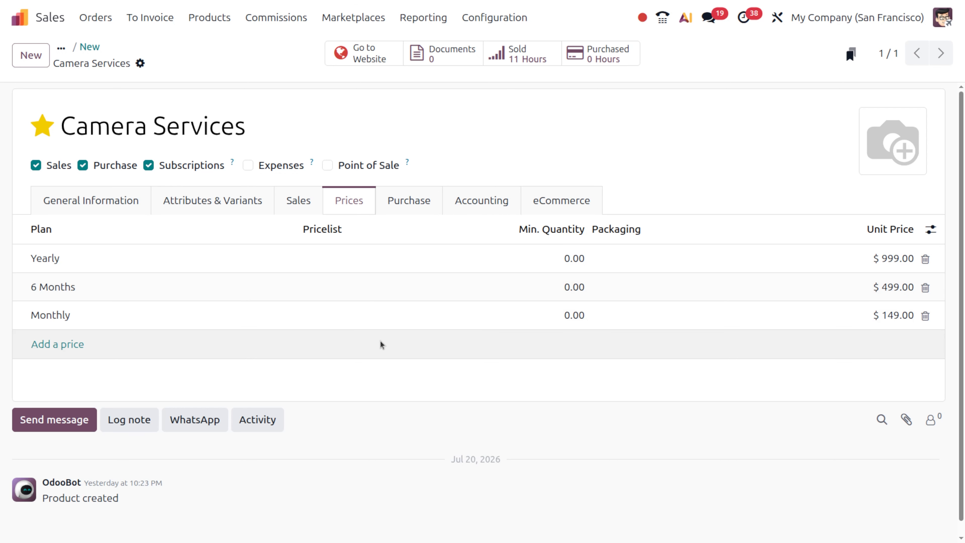
{"action": "left_click", "coordinate": [575, 323]}
{"action": "type", "text": "1"}
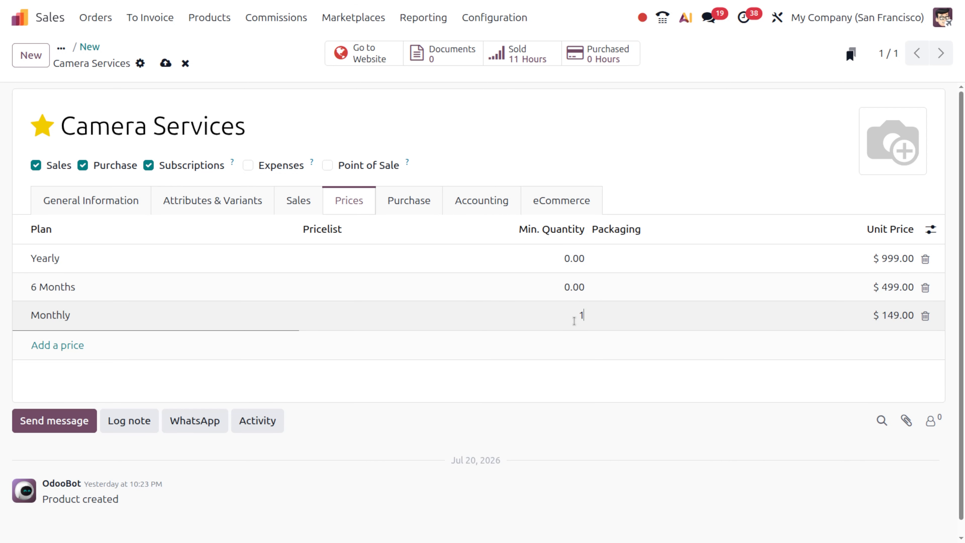
{"action": "left_click", "coordinate": [574, 271]}
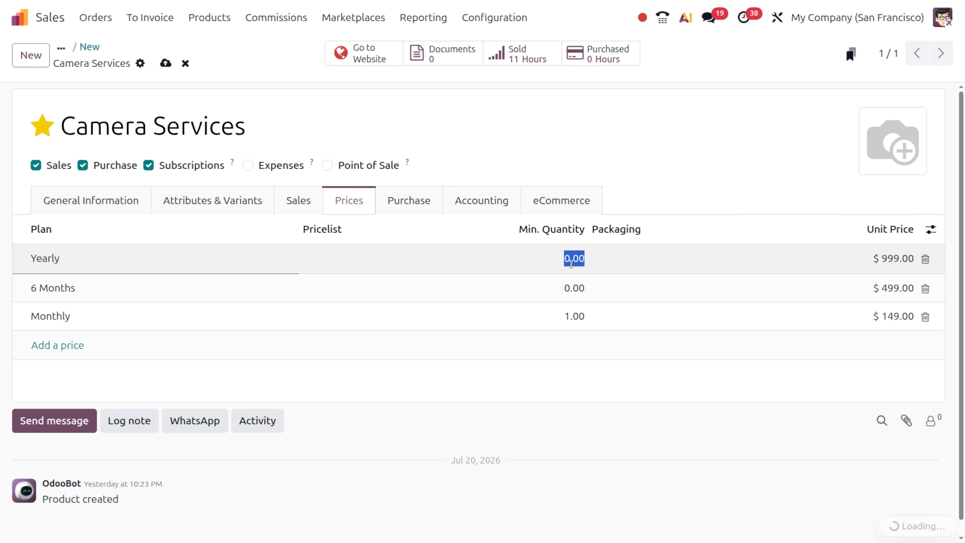
{"action": "type", "text": "1"}
{"action": "left_click", "coordinate": [573, 288]}
{"action": "type", "text": "1"}
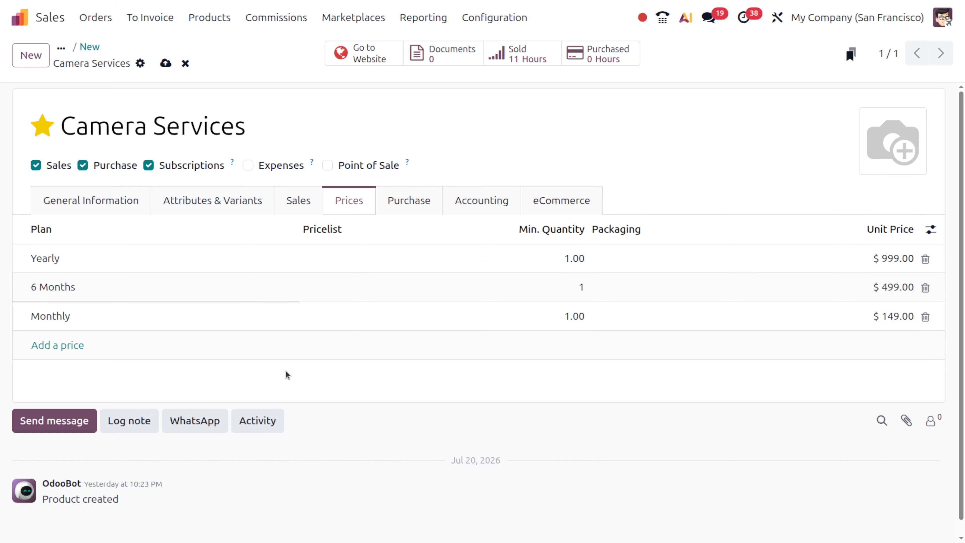
{"action": "left_click", "coordinate": [436, 433]}
{"action": "left_click", "coordinate": [166, 63]}
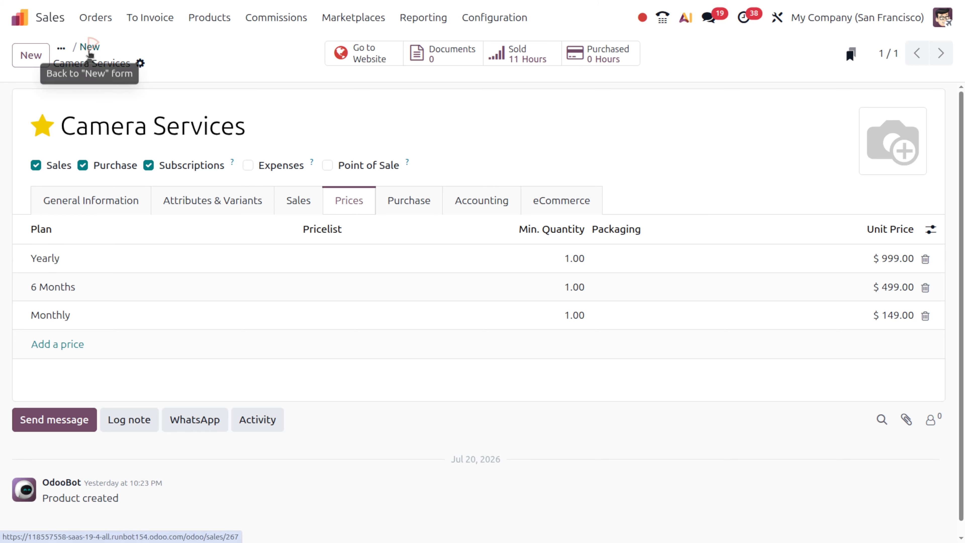
{"action": "left_click", "coordinate": [97, 54]}
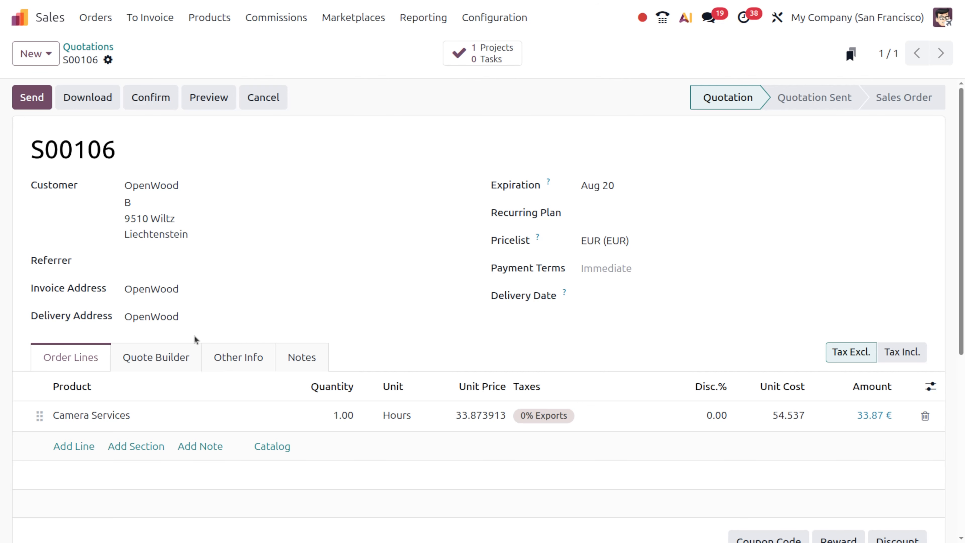
- Create a new opportunity named "service of camerA" in the quotation's tracking information and save the quotation
{"action": "left_click", "coordinate": [225, 365]}
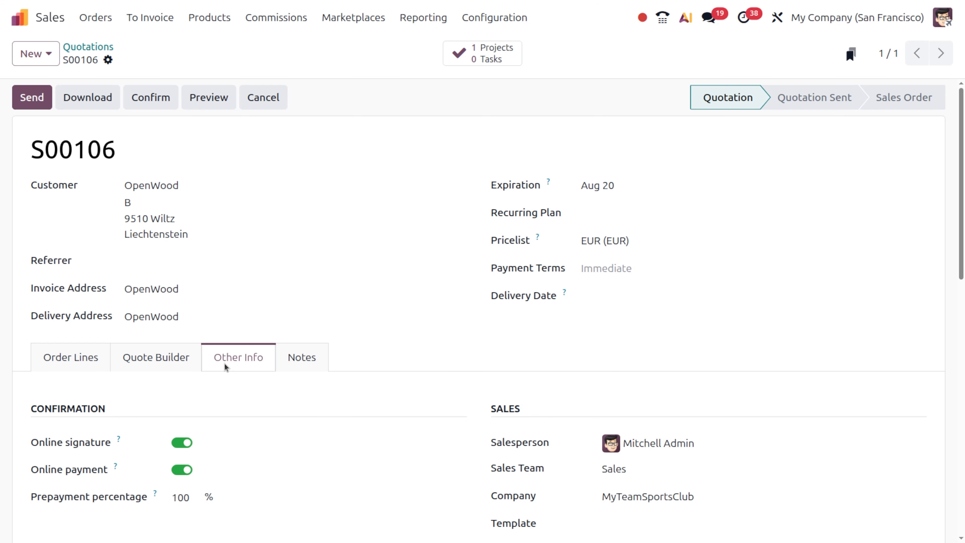
{"action": "scroll", "coordinate": [225, 367], "scroll_direction": "down", "scroll_amount": 5}
{"action": "scroll", "coordinate": [224, 367], "scroll_direction": "down", "scroll_amount": 6}
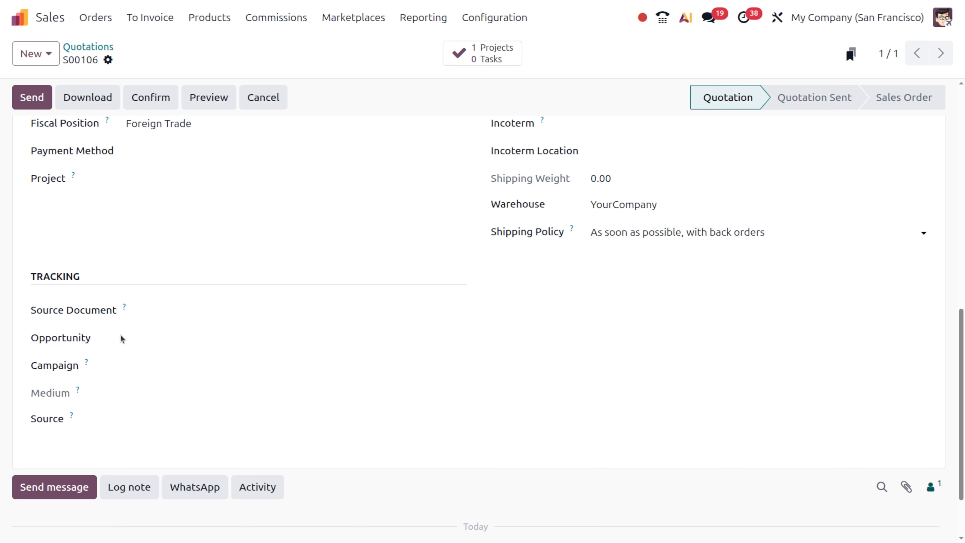
{"action": "left_click", "coordinate": [178, 335]}
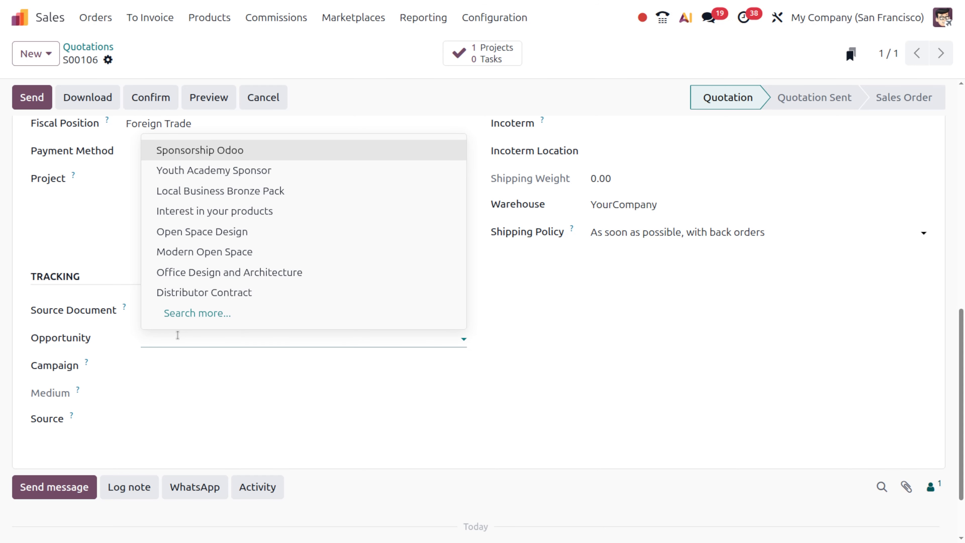
{"action": "type", "text": "serc"}
{"action": "key", "text": "BackSpace"}
{"action": "type", "text": "vice"}
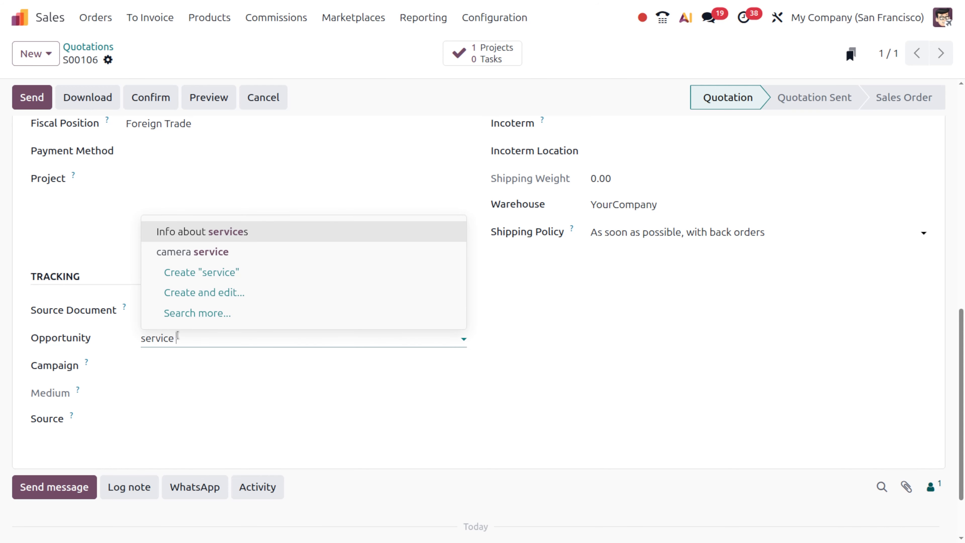
{"action": "type", "text": " of"}
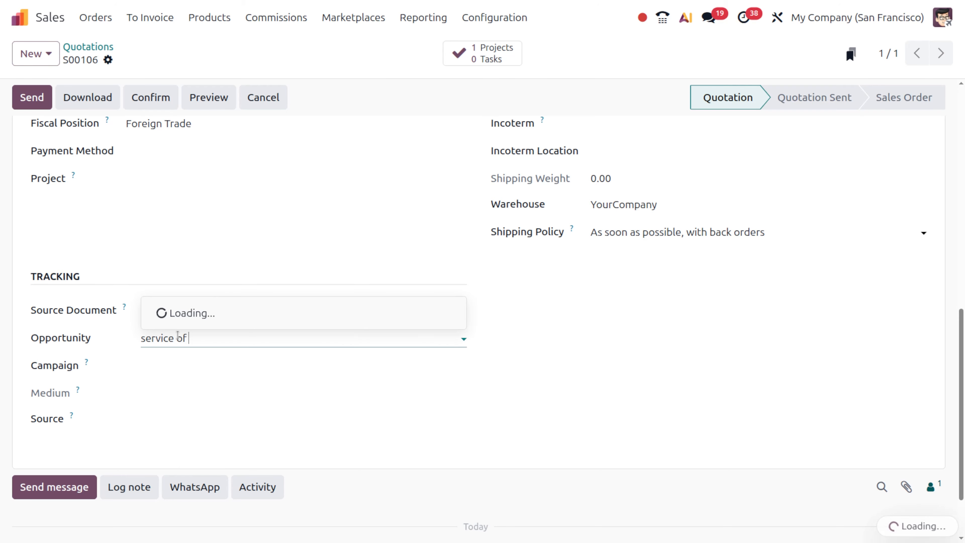
{"action": "type", "text": " camer"}
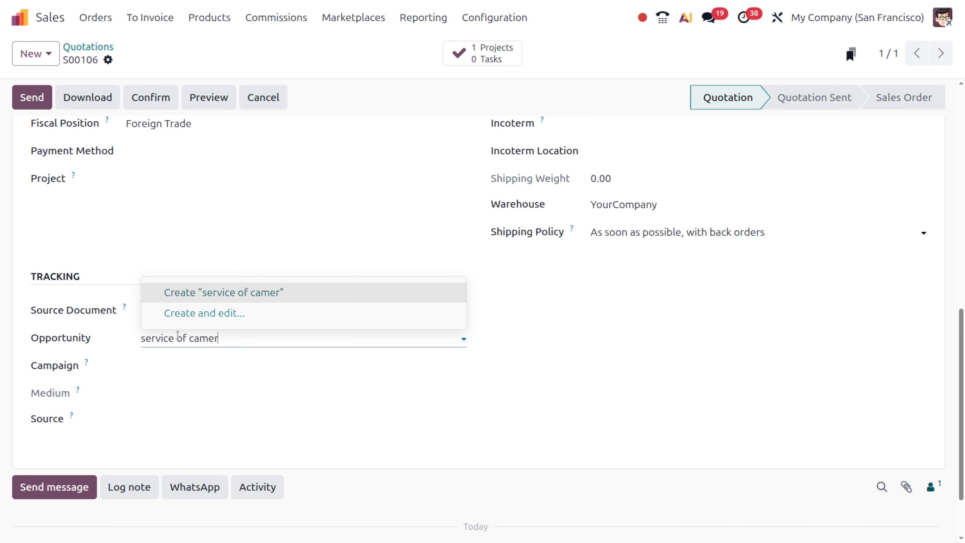
{"action": "type", "text": "A"}
{"action": "key", "text": "Return"}
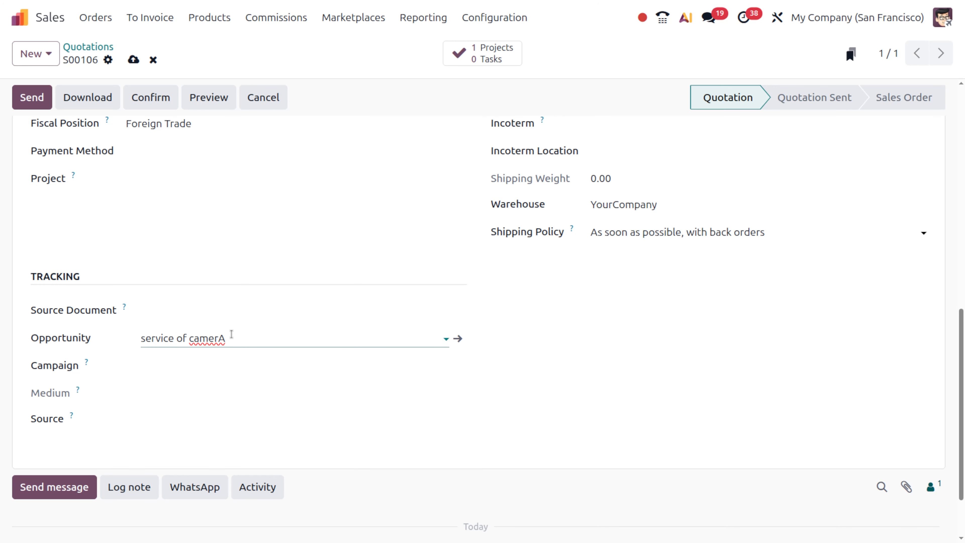
{"action": "left_click", "coordinate": [133, 60]}
- Set the quotation's recurring plan to 6 Months
{"action": "scroll", "coordinate": [213, 284], "scroll_direction": "up", "scroll_amount": 10}
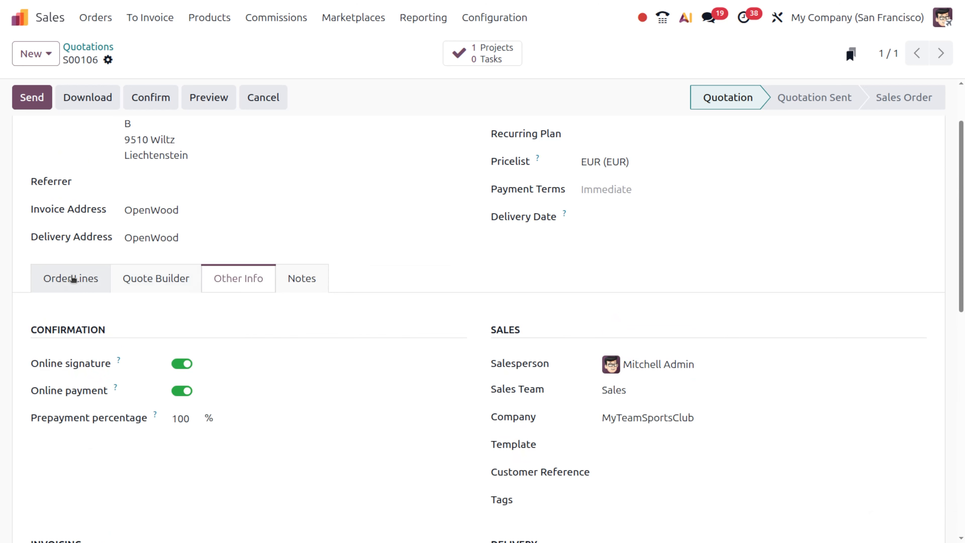
{"action": "scroll", "coordinate": [640, 185], "scroll_direction": "up", "scroll_amount": 2}
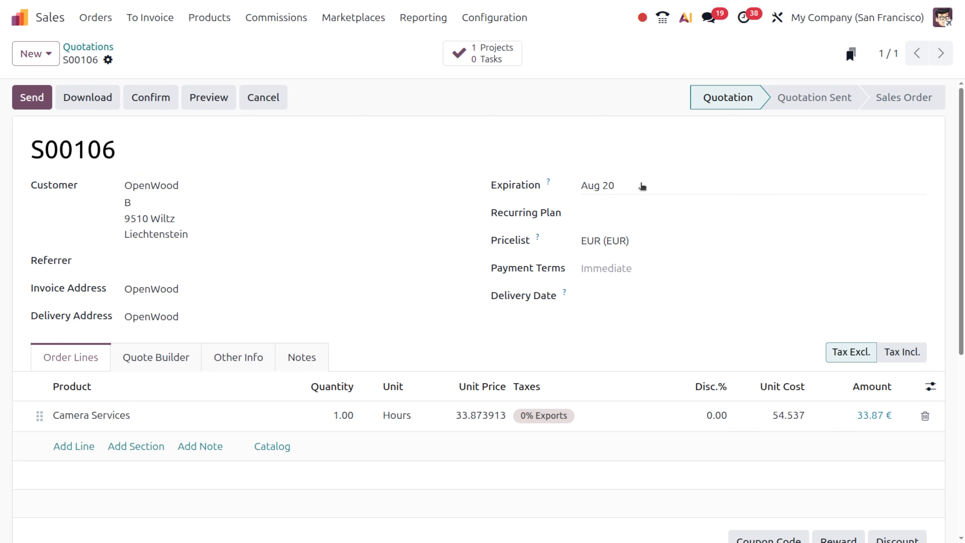
{"action": "left_click", "coordinate": [627, 221]}
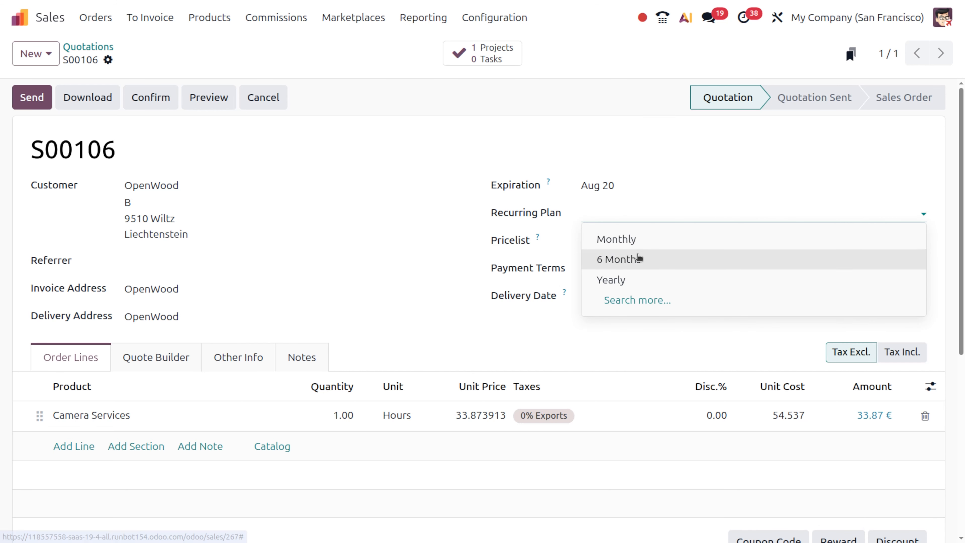
{"action": "left_click", "coordinate": [639, 258]}
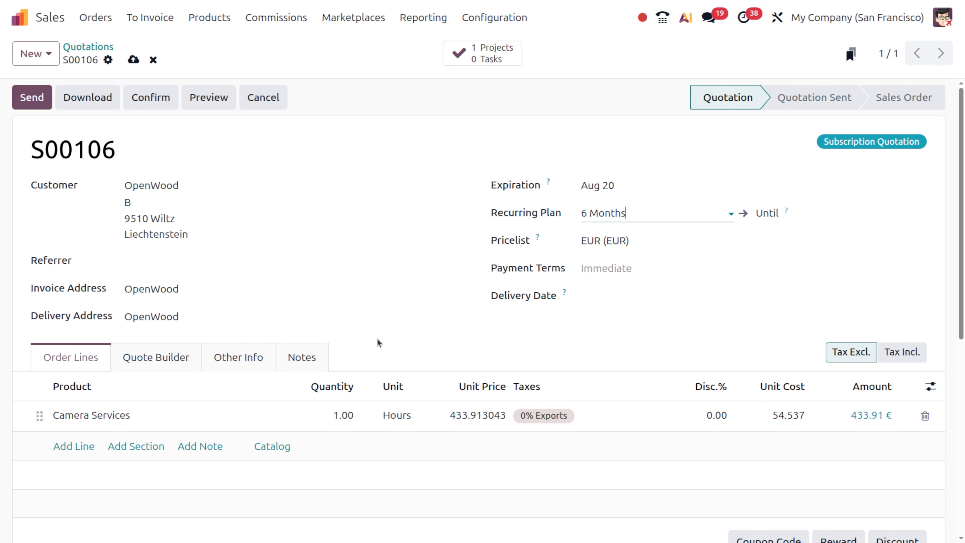
- Set the subscription start date to July 21, 2026 in the quotation's other information
{"action": "scroll", "coordinate": [384, 338], "scroll_direction": "down", "scroll_amount": 2}
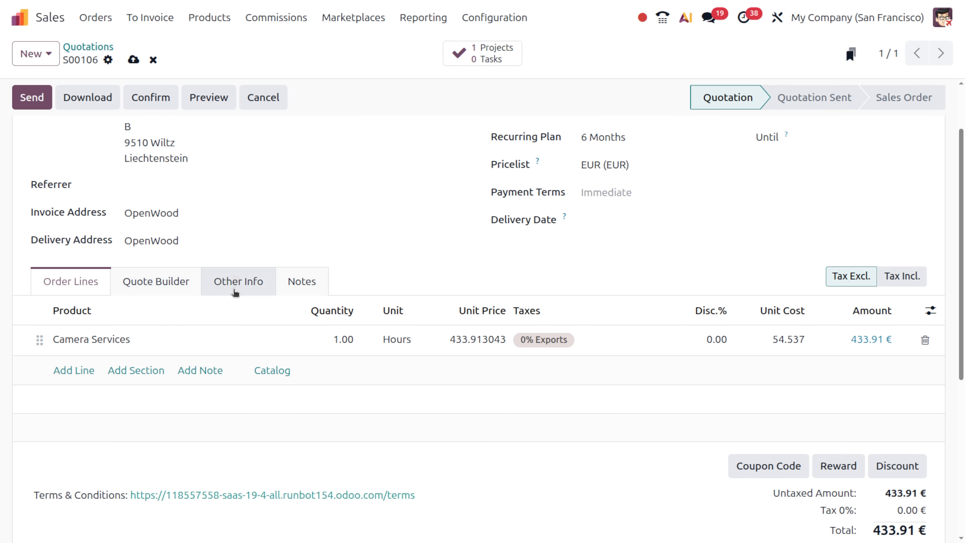
{"action": "left_click", "coordinate": [234, 291]}
{"action": "scroll", "coordinate": [243, 395], "scroll_direction": "down", "scroll_amount": 6}
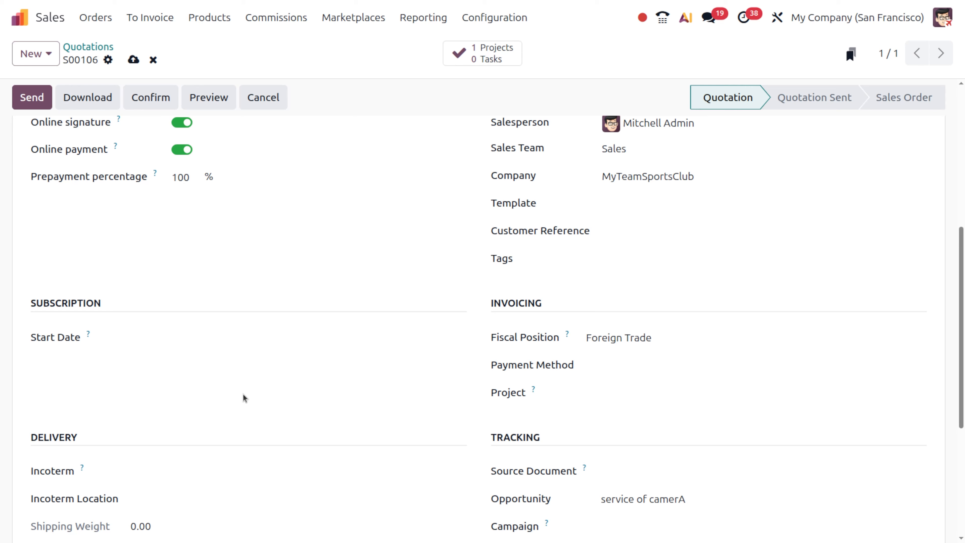
{"action": "left_click", "coordinate": [169, 337]}
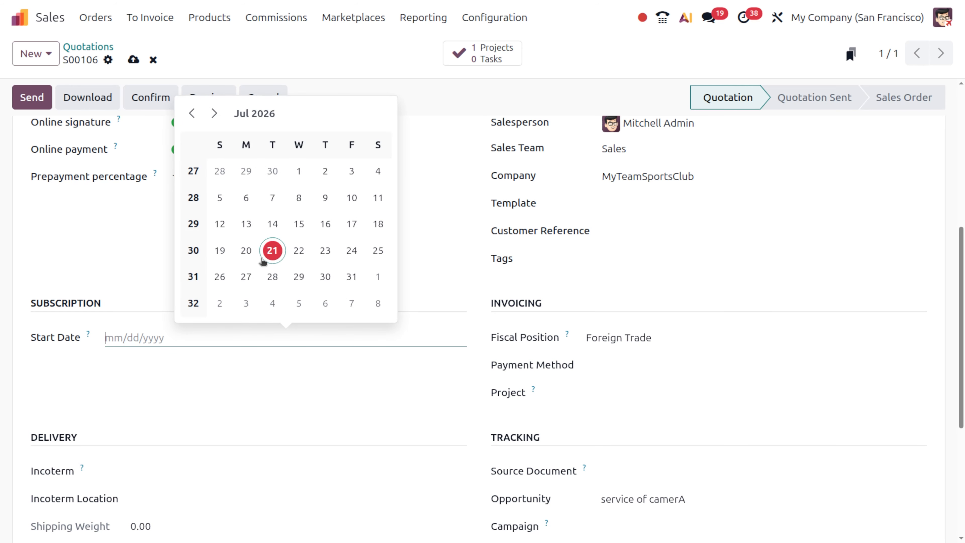
{"action": "left_click", "coordinate": [270, 254]}
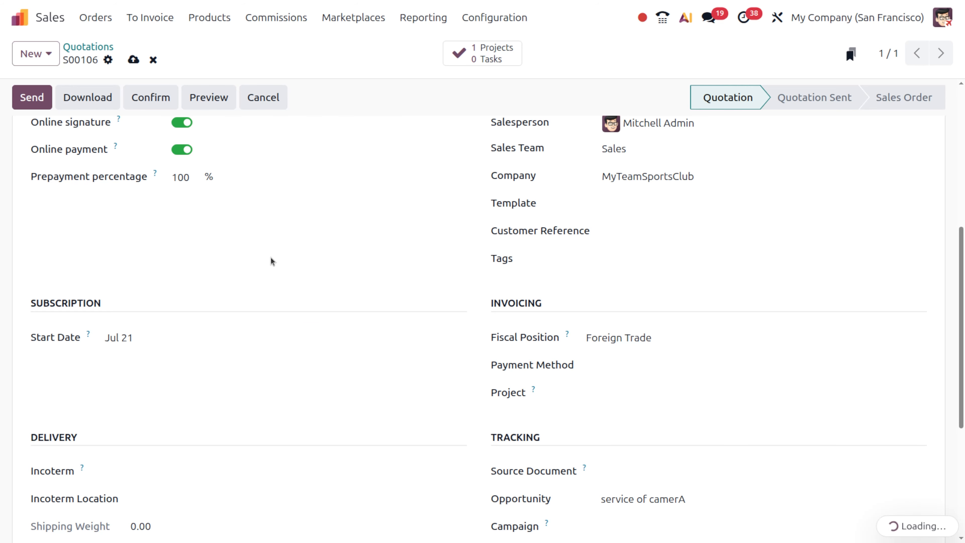
- Set the recurring plan's end date to December 21, 2026, then save and confirm the quotation
{"action": "scroll", "coordinate": [231, 278], "scroll_direction": "up", "scroll_amount": 8}
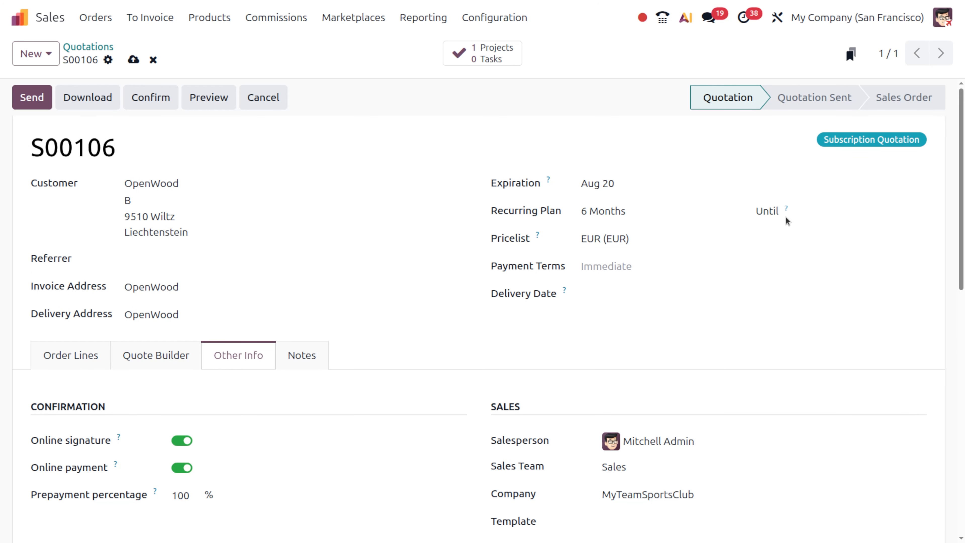
{"action": "left_click", "coordinate": [811, 213]}
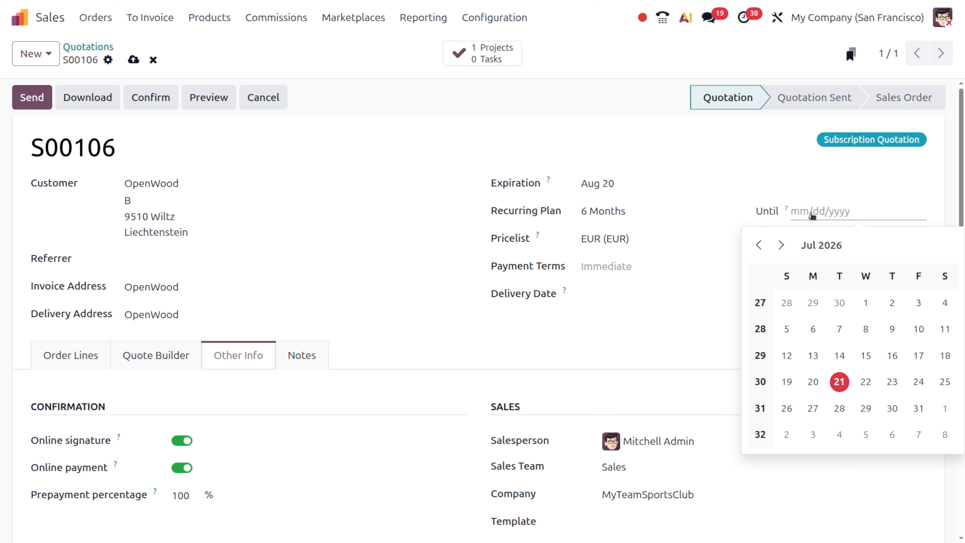
{"action": "left_click", "coordinate": [823, 244]}
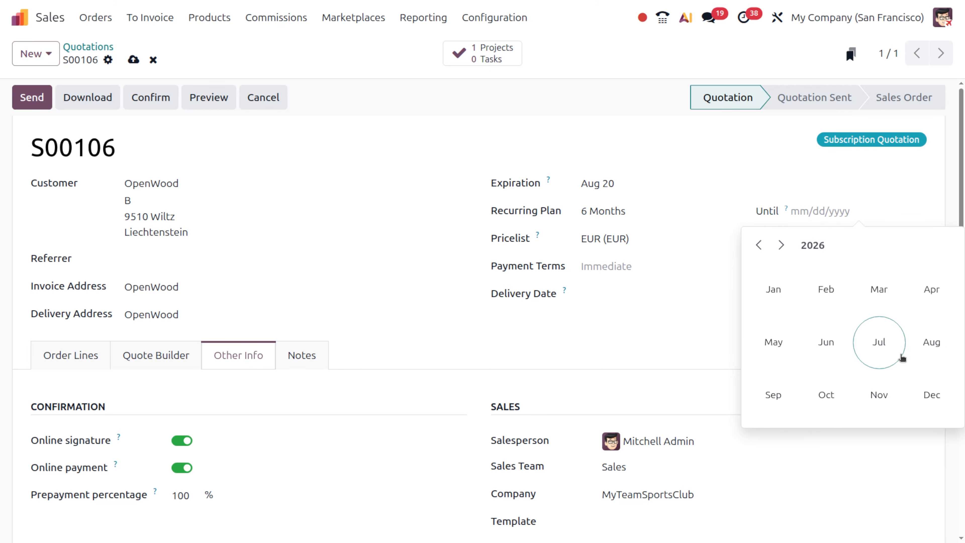
{"action": "left_click", "coordinate": [936, 400]}
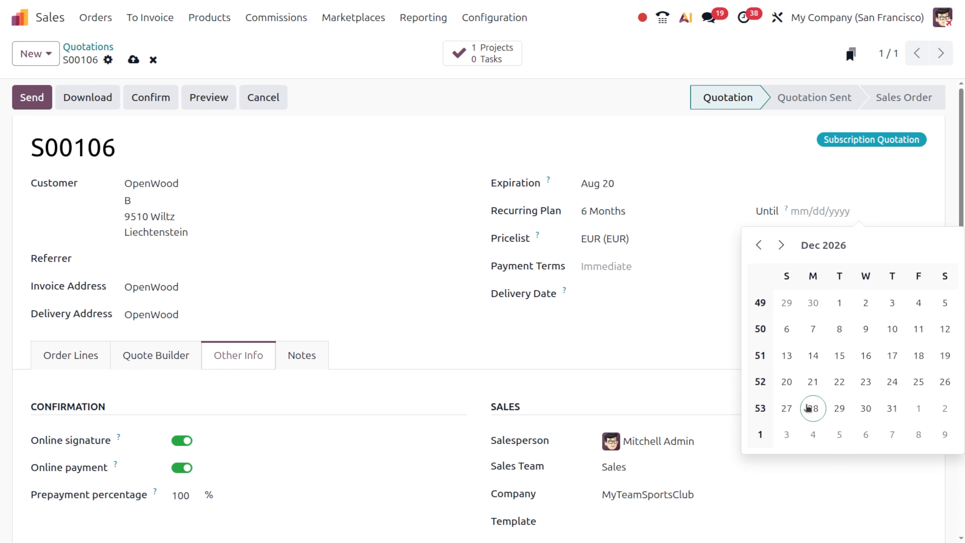
{"action": "left_click", "coordinate": [811, 386]}
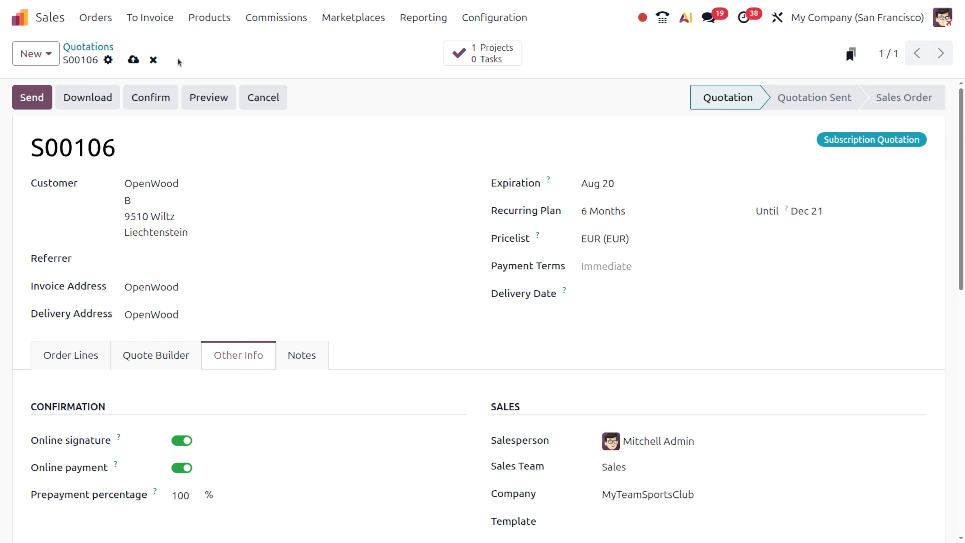
{"action": "left_click", "coordinate": [132, 61]}
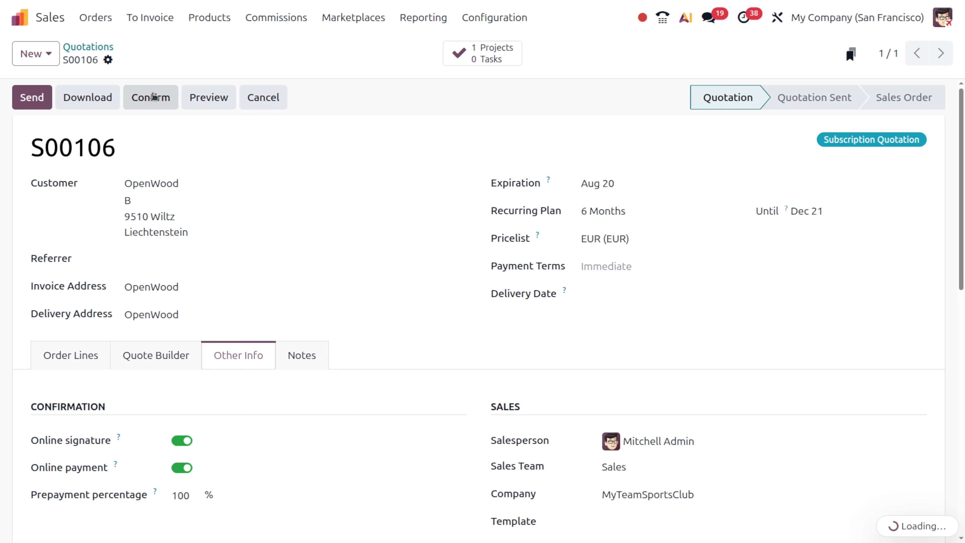
{"action": "left_click", "coordinate": [153, 96]}
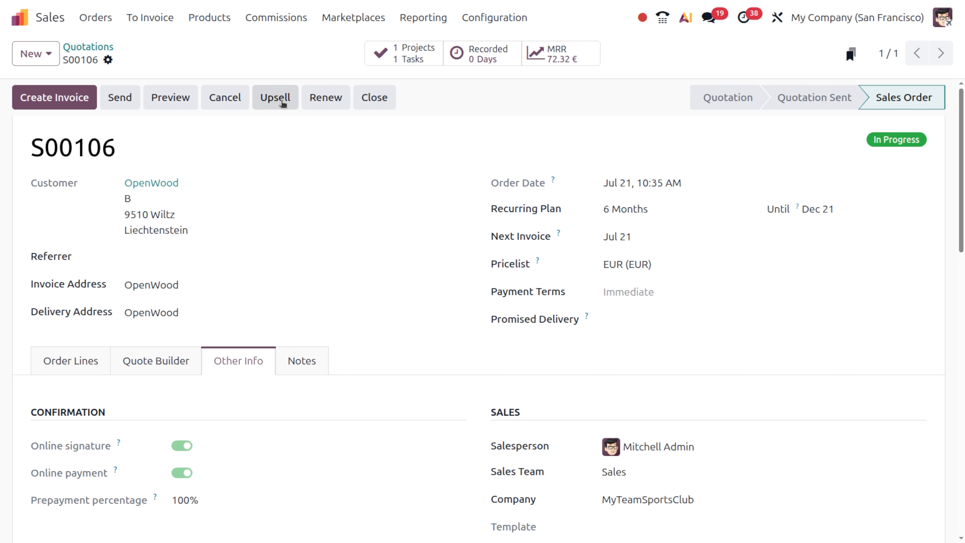
- Review the confirmed order's lines and other information, and open the linked "service of camerA" opportunity
{"action": "scroll", "coordinate": [330, 313], "scroll_direction": "down", "scroll_amount": 5}
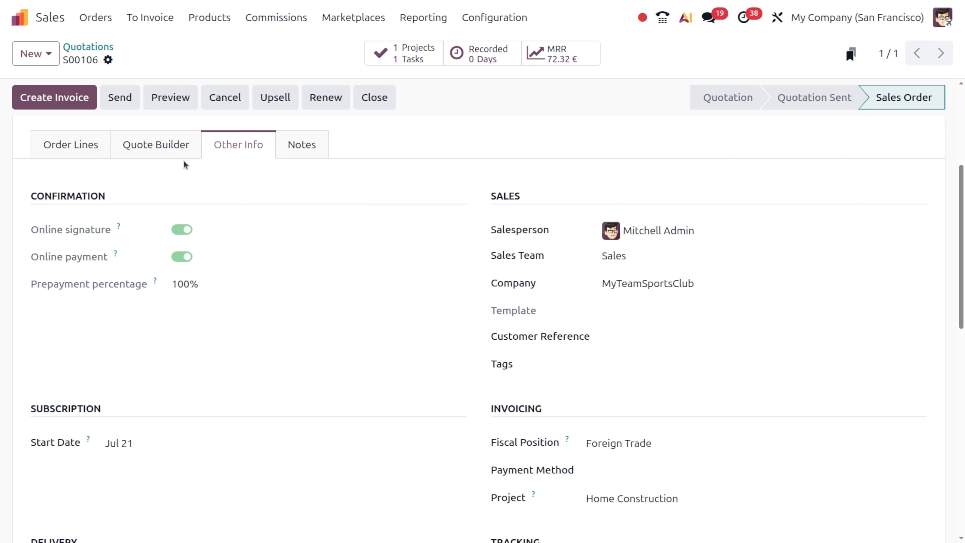
{"action": "left_click", "coordinate": [74, 149]}
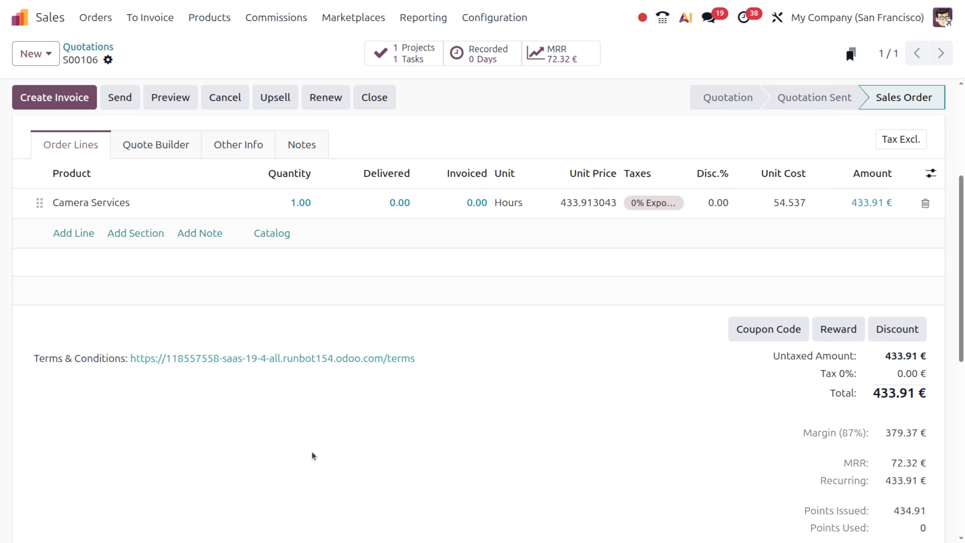
{"action": "left_click", "coordinate": [225, 145]}
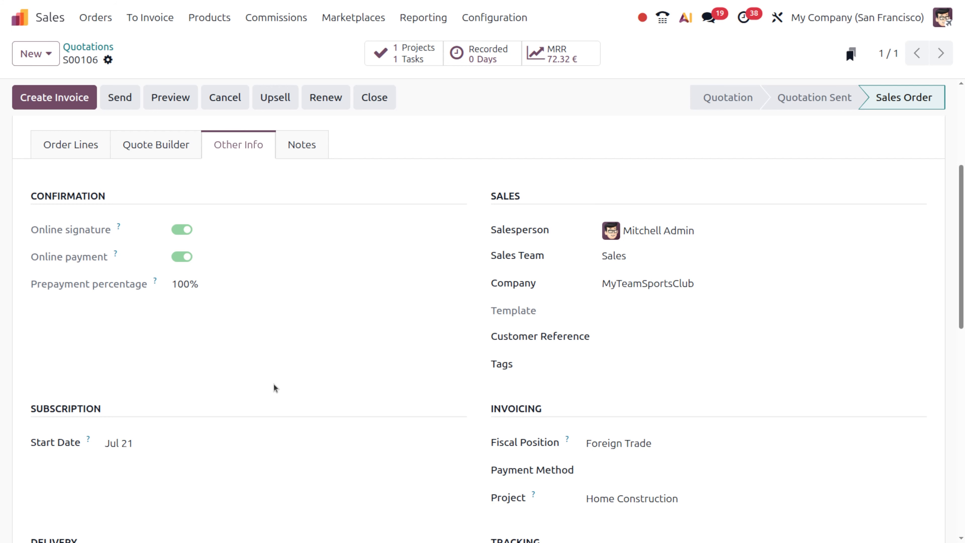
{"action": "scroll", "coordinate": [274, 390], "scroll_direction": "down", "scroll_amount": 3}
{"action": "scroll", "coordinate": [275, 391], "scroll_direction": "down", "scroll_amount": 1}
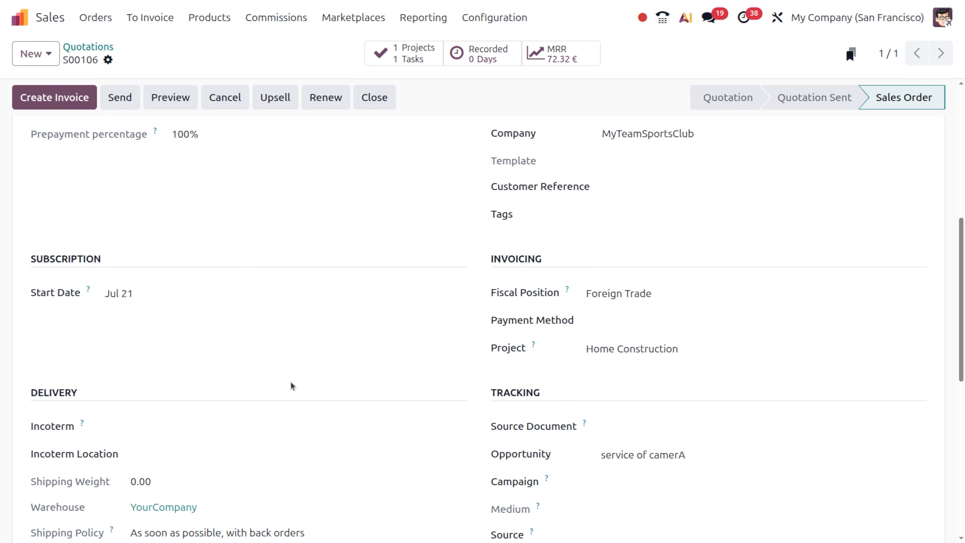
{"action": "scroll", "coordinate": [291, 382], "scroll_direction": "down", "scroll_amount": 3}
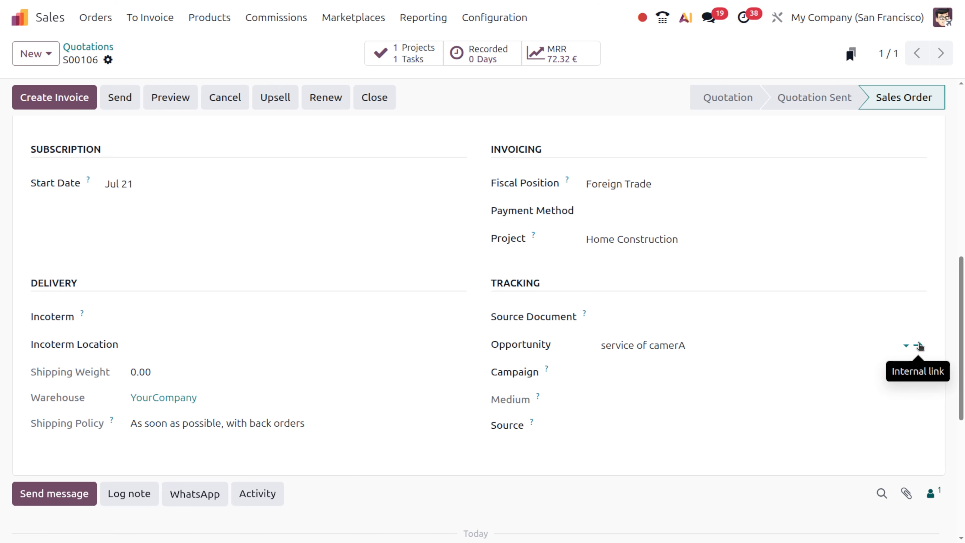
{"action": "left_click", "coordinate": [920, 345]}
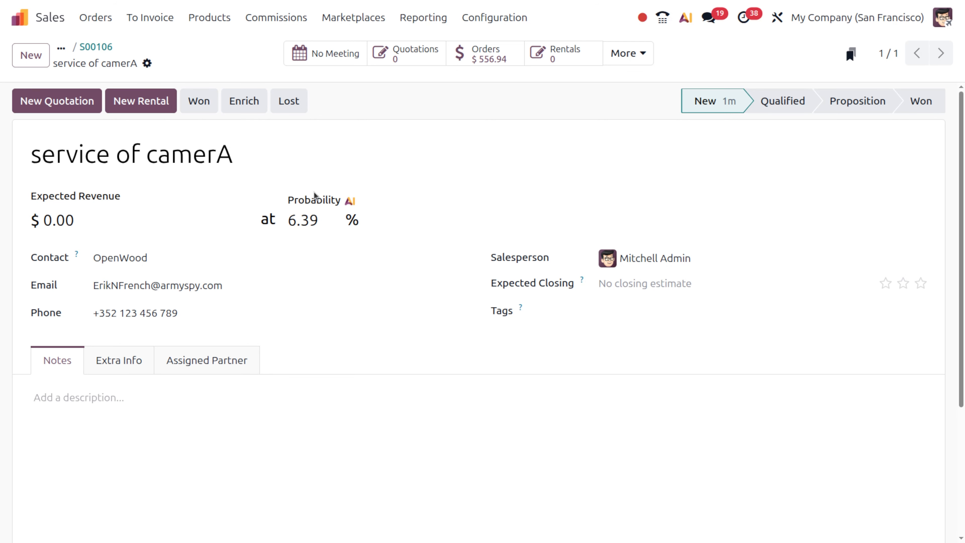
- Set the opportunity's expected revenue to $499 and save it
{"action": "left_click", "coordinate": [99, 217]}
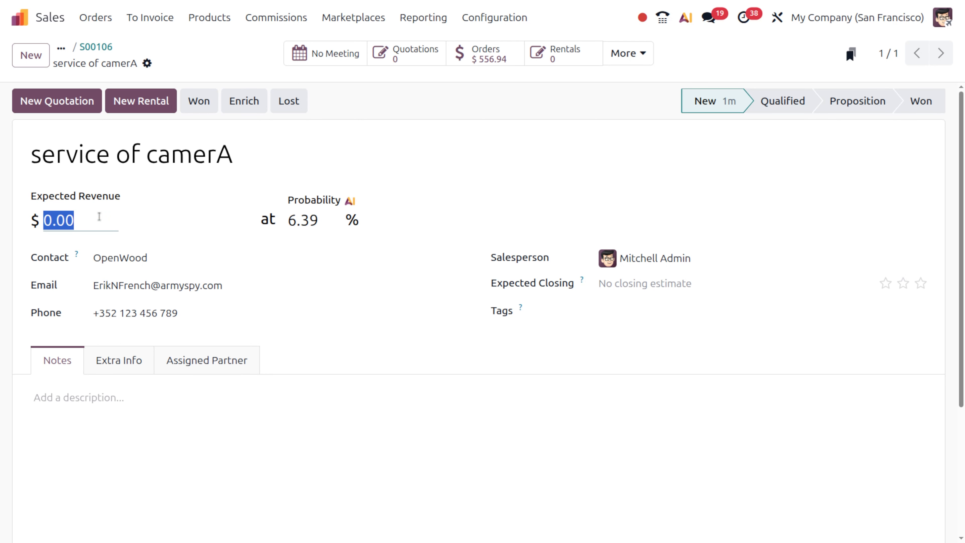
{"action": "key", "text": "BackSpace"}
{"action": "type", "text": "499"}
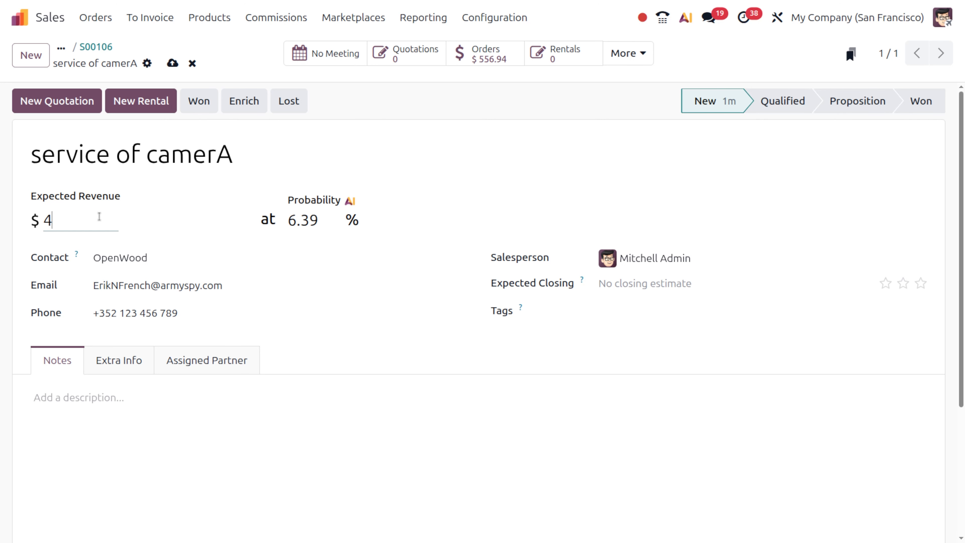
{"action": "left_click", "coordinate": [346, 537]}
{"action": "left_click", "coordinate": [173, 63]}
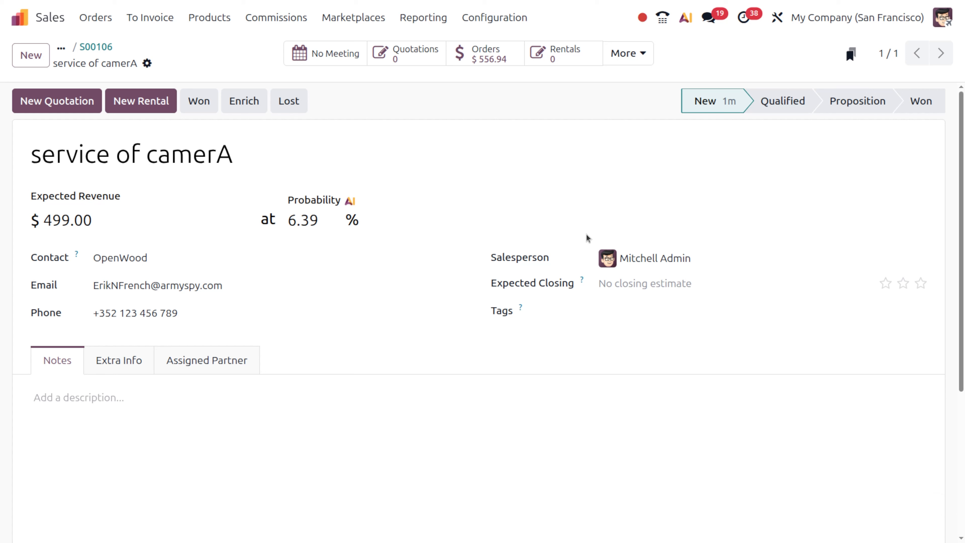
- Move the opportunity to the Qualified stage and look up its linked subscriptions
{"action": "left_click", "coordinate": [794, 110]}
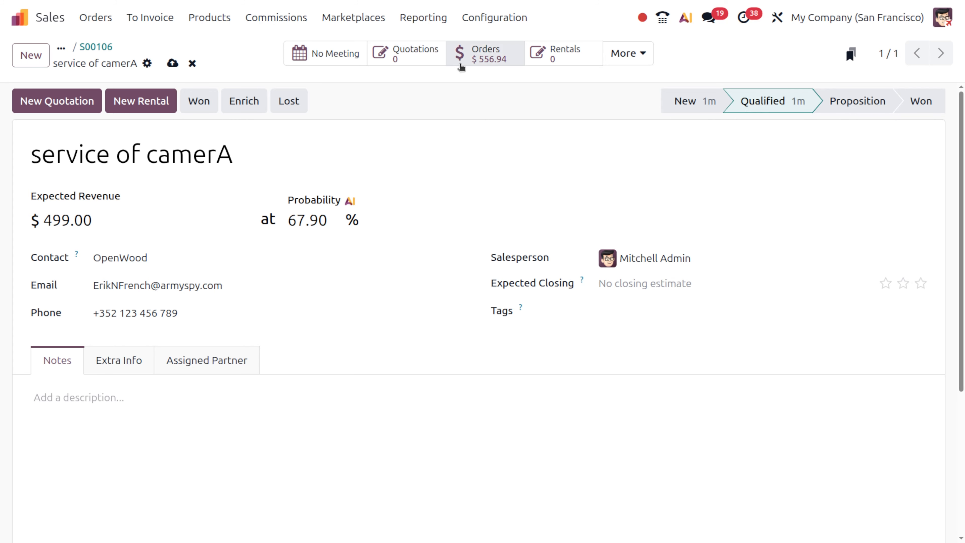
{"action": "left_click", "coordinate": [634, 57]}
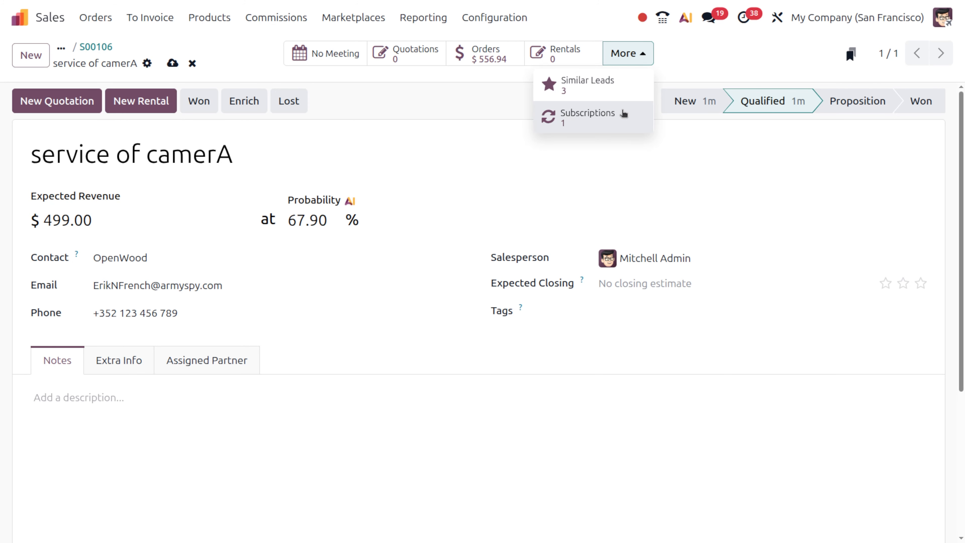